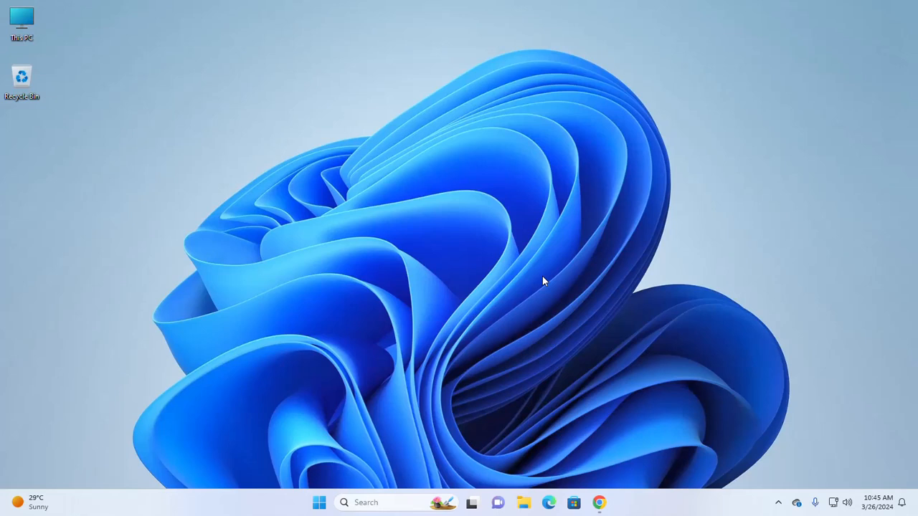
Step: Switch to Chrome and download the latest 64-bit Git for Windows installer, version 2.44.0, from the Git downloads page
{"action": "left_click", "coordinate": [599, 502]}
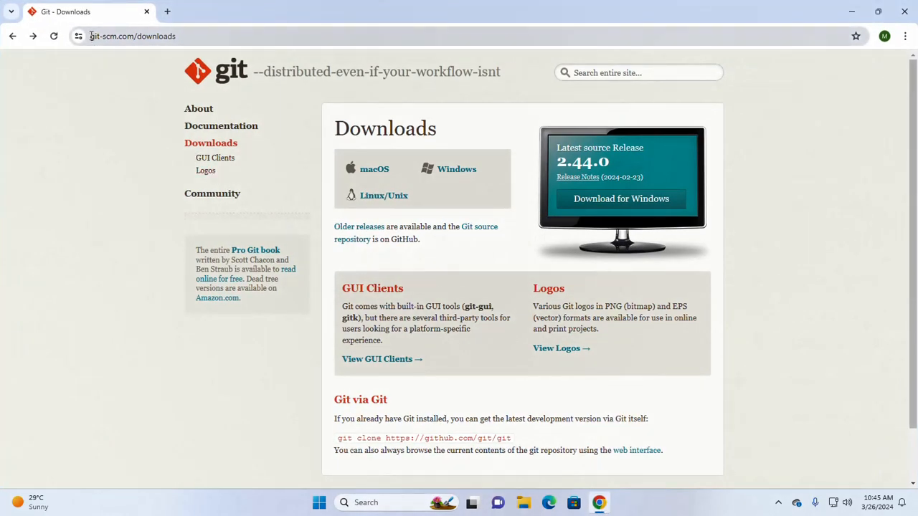
{"action": "left_click_drag", "start_coordinate": [90, 36], "coordinate": [178, 35]}
{"action": "left_click", "coordinate": [121, 117]}
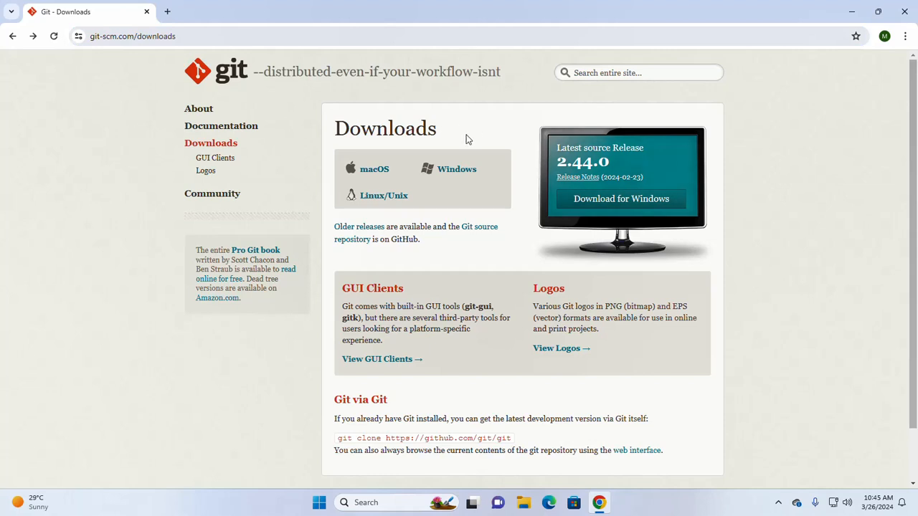
{"action": "left_click", "coordinate": [459, 175]}
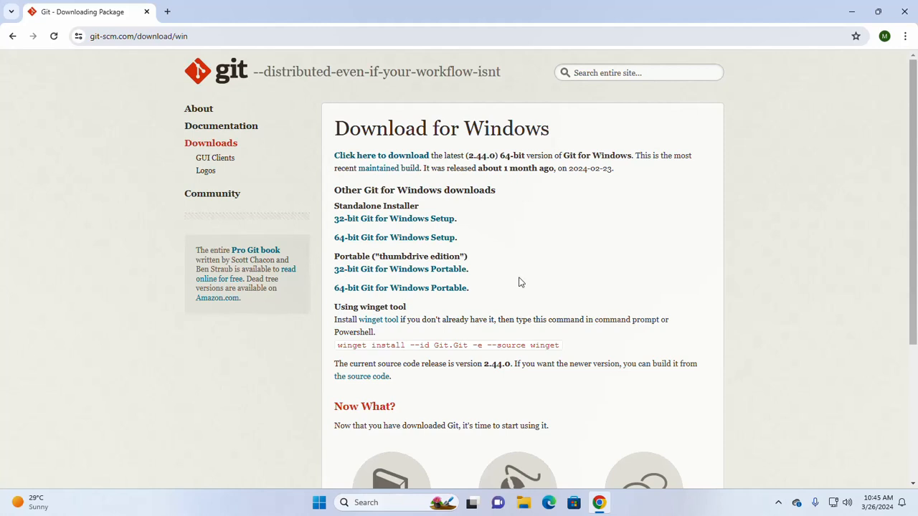
{"action": "left_click", "coordinate": [385, 160]}
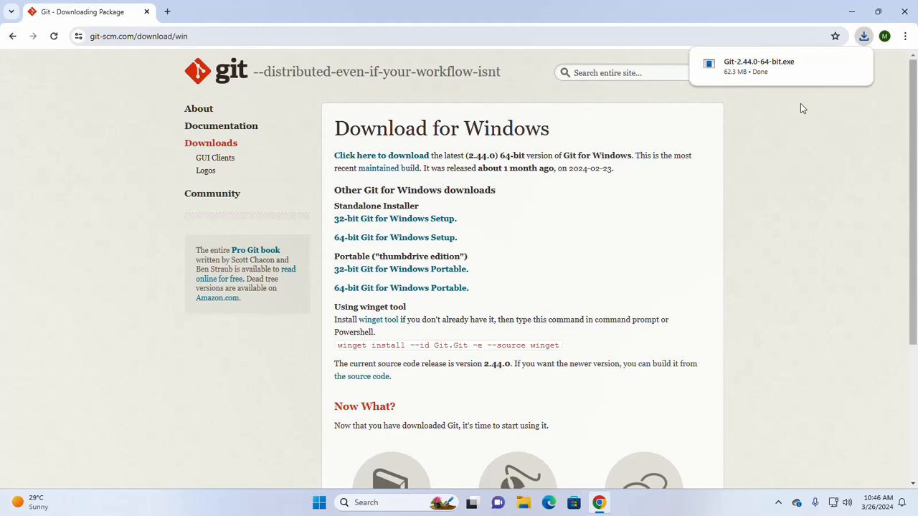
{"action": "left_click", "coordinate": [847, 9]}
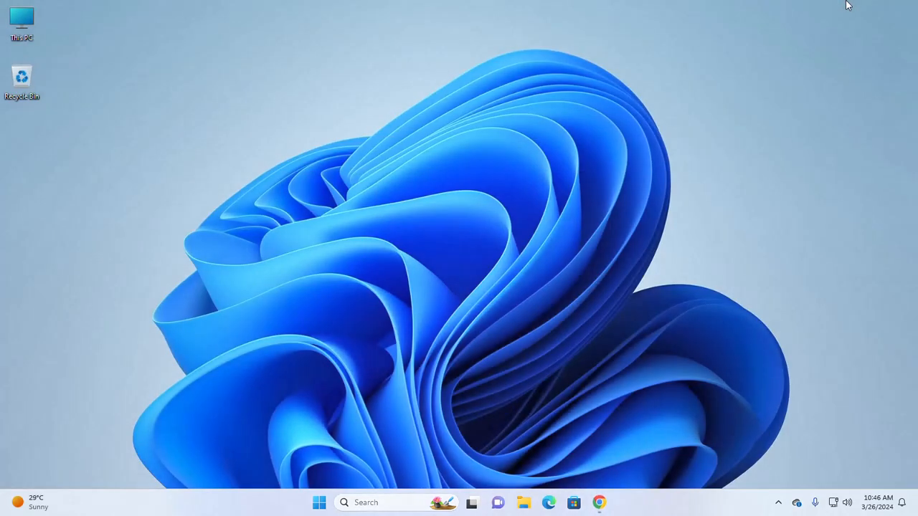
Step: Launch the Git-2.44.0-64-bit installer from the Downloads folder in File Explorer, clearing other windows out of its way
{"action": "left_click", "coordinate": [524, 503]}
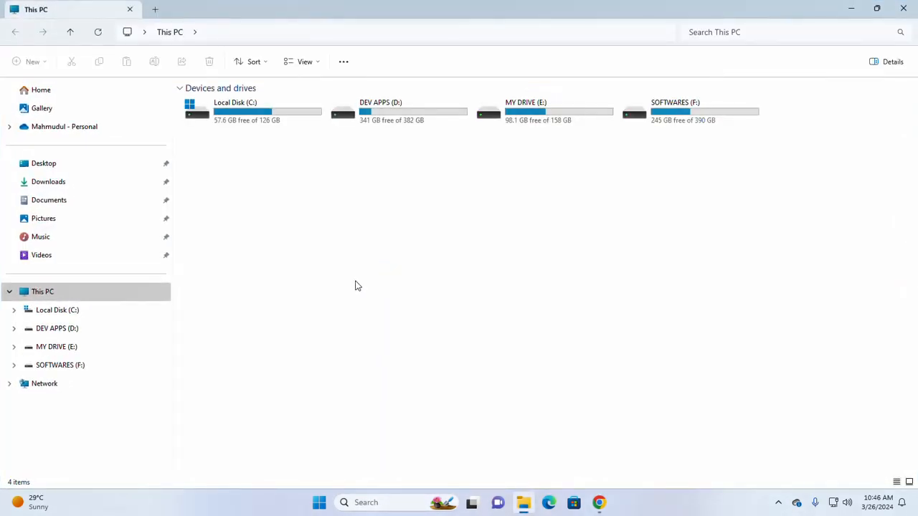
{"action": "left_click", "coordinate": [78, 186]}
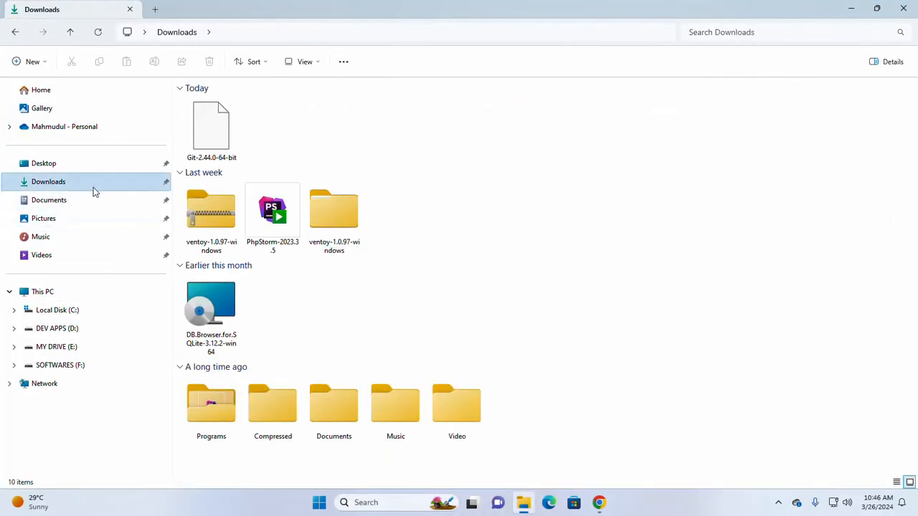
{"action": "left_click", "coordinate": [215, 139]}
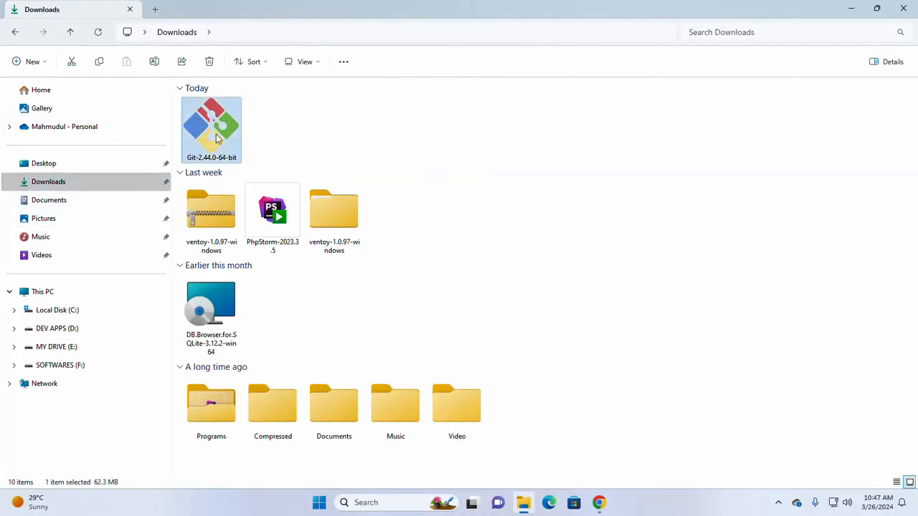
{"action": "right_click", "coordinate": [215, 138]}
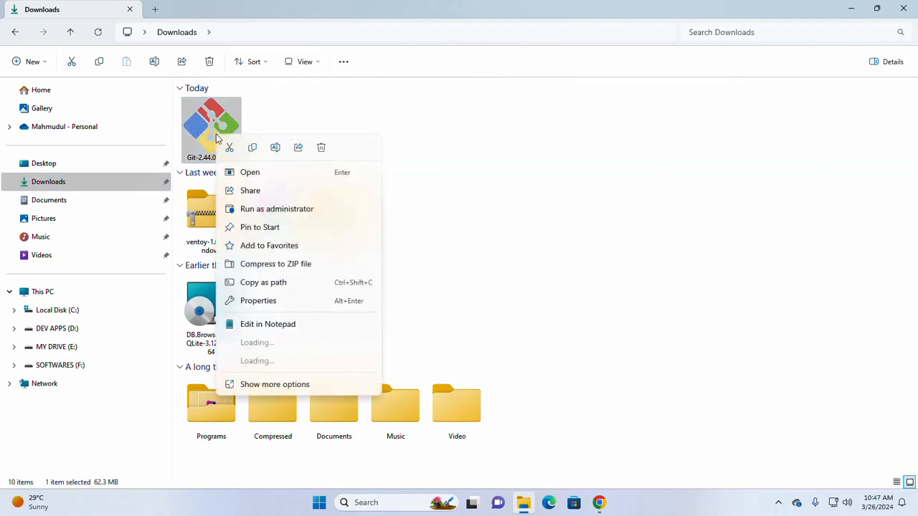
{"action": "left_click", "coordinate": [251, 174]}
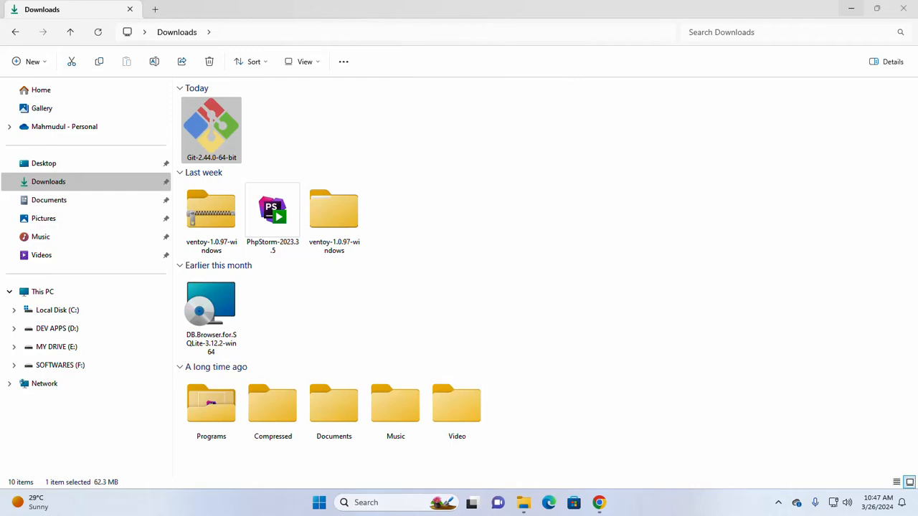
{"action": "left_click", "coordinate": [852, 8]}
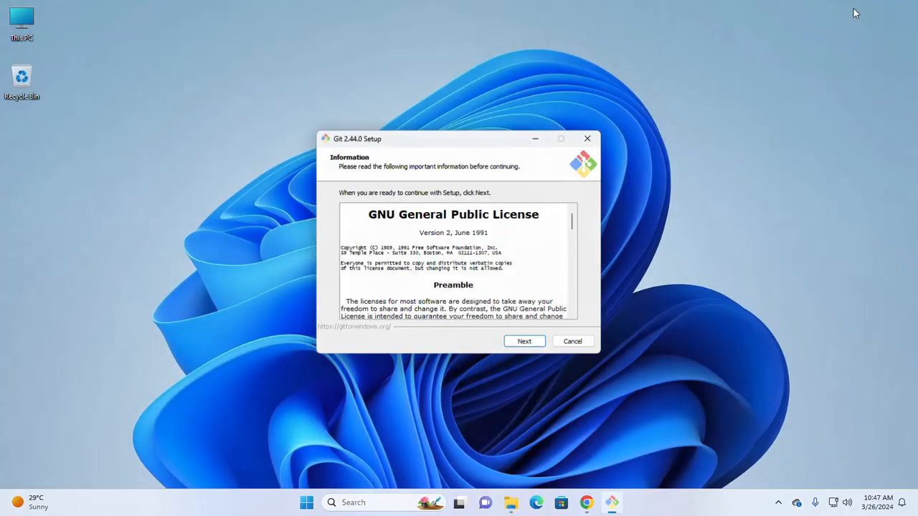
{"action": "left_click_drag", "start_coordinate": [457, 141], "coordinate": [425, 104]}
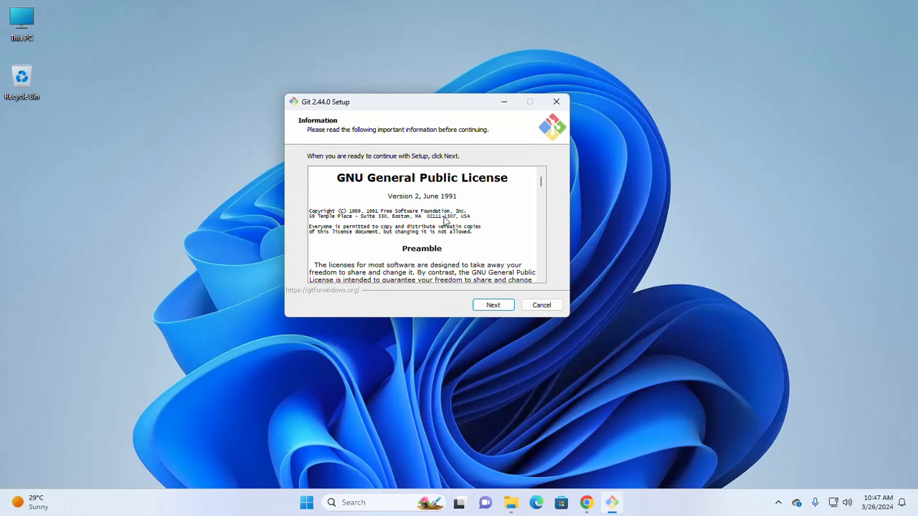
Step: Proceed past the GNU General Public License and keep C:\Program Files\Git as the installation folder
{"action": "left_click", "coordinate": [492, 306]}
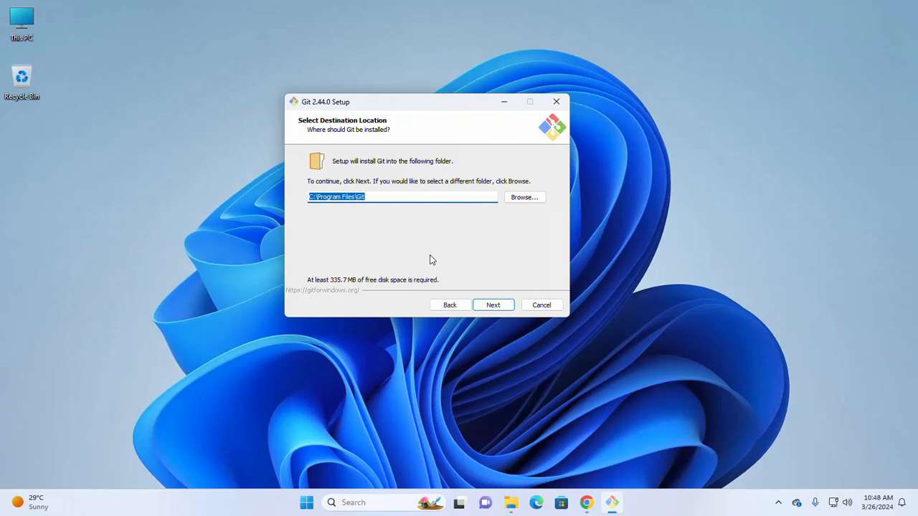
{"action": "left_click", "coordinate": [385, 201]}
{"action": "left_click_drag", "start_coordinate": [373, 200], "coordinate": [301, 199]}
{"action": "left_click", "coordinate": [389, 200]}
{"action": "left_click_drag", "start_coordinate": [390, 200], "coordinate": [220, 199]}
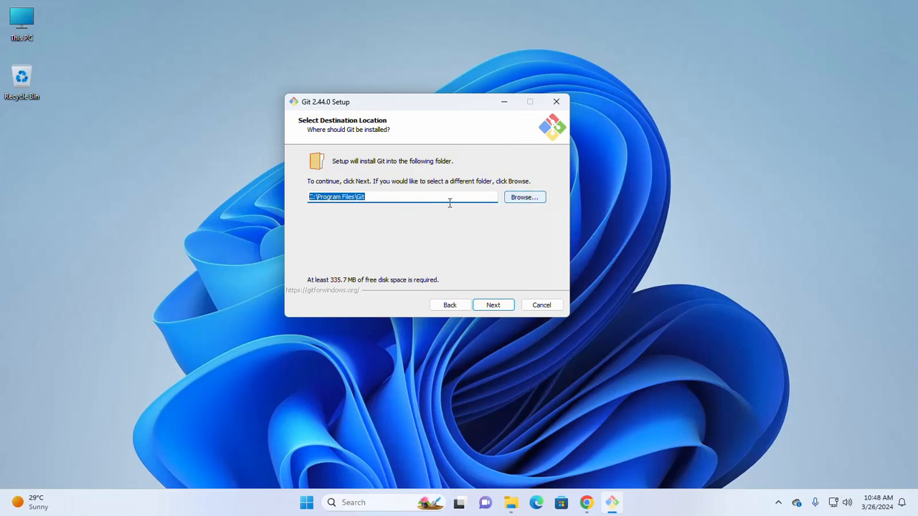
{"action": "left_click", "coordinate": [390, 198]}
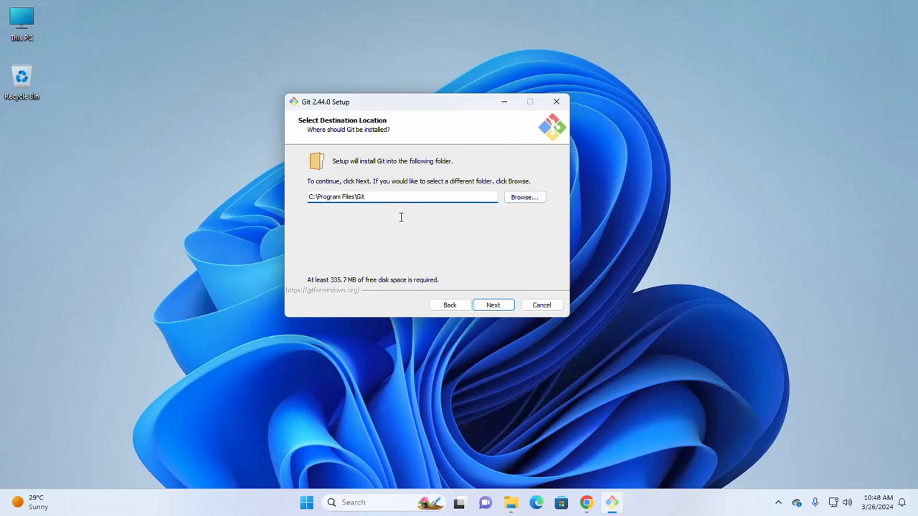
{"action": "left_click_drag", "start_coordinate": [365, 197], "coordinate": [308, 198]}
{"action": "left_click", "coordinate": [493, 305]}
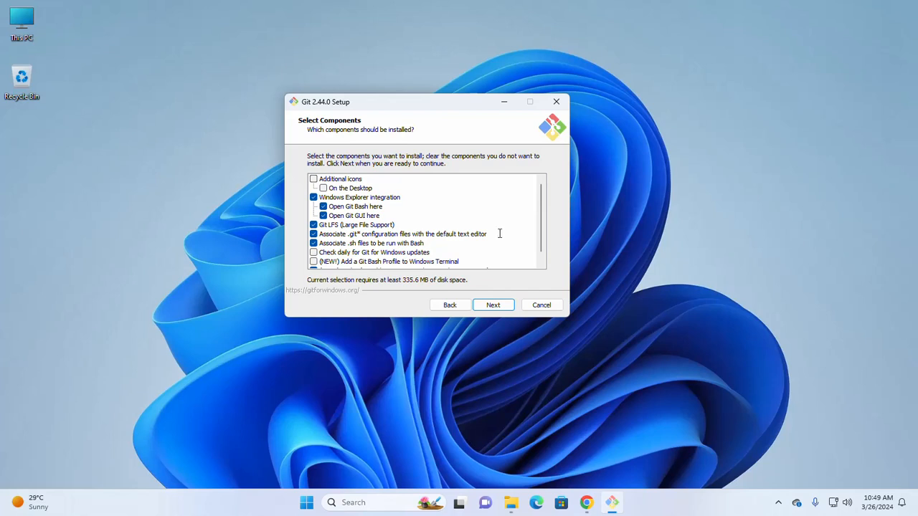
Step: Accept the default components and have the program's shortcuts placed in the Git Start Menu folder
{"action": "left_click", "coordinate": [493, 304]}
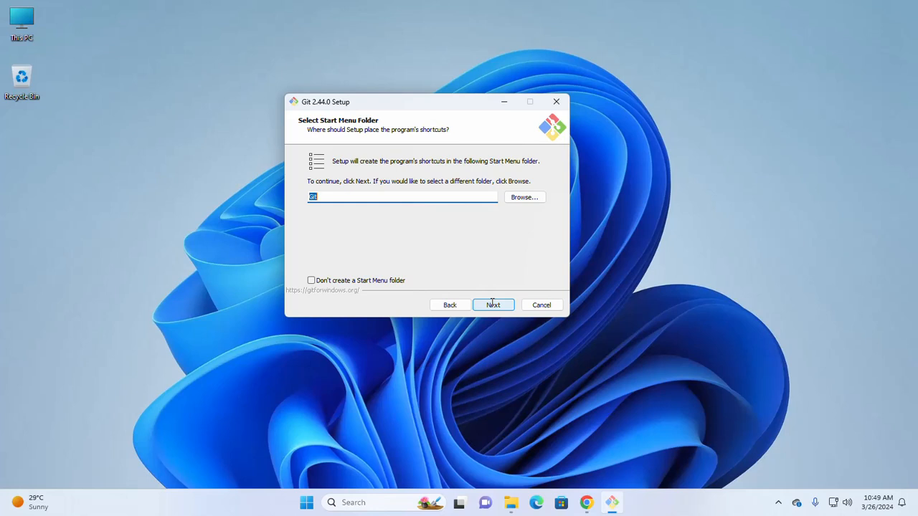
{"action": "left_click", "coordinate": [388, 241]}
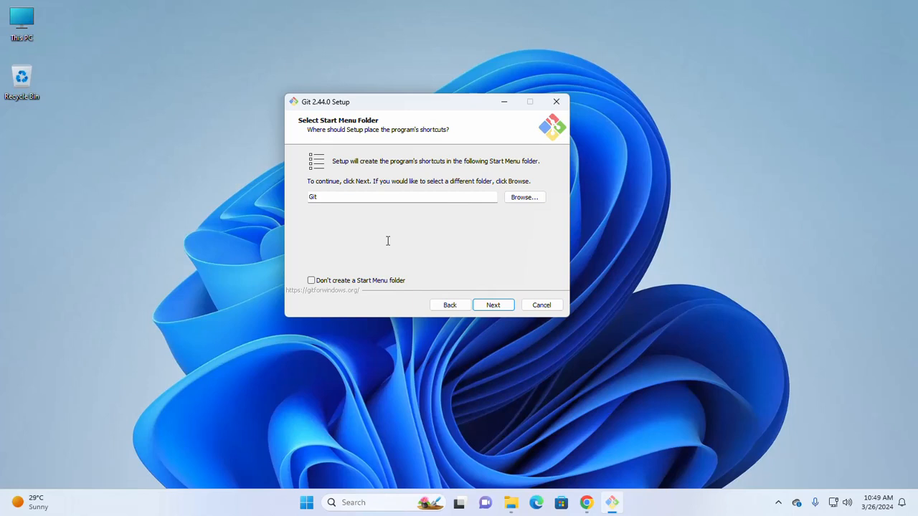
{"action": "left_click", "coordinate": [311, 280]}
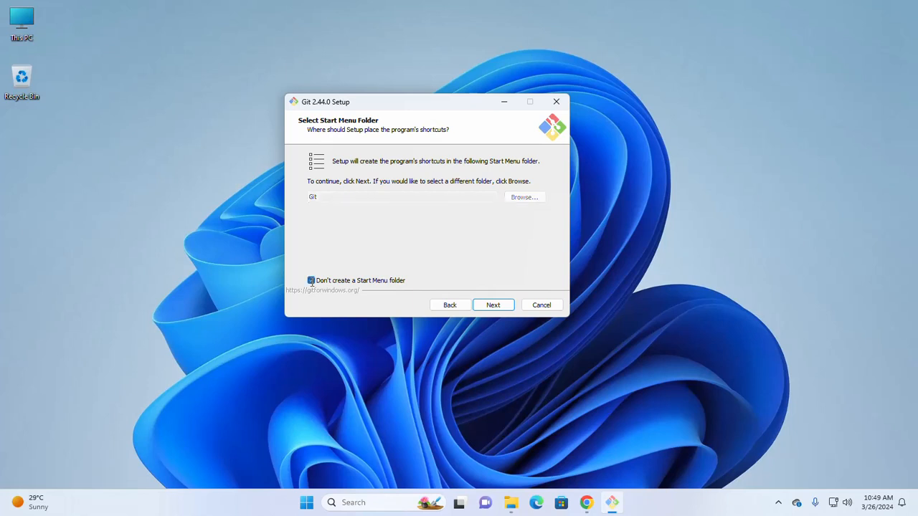
{"action": "left_click", "coordinate": [311, 280]}
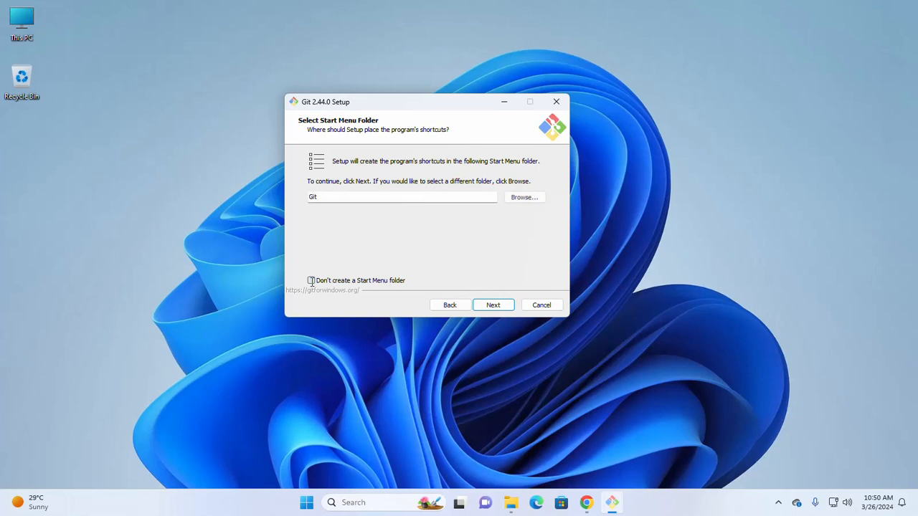
{"action": "left_click", "coordinate": [492, 304]}
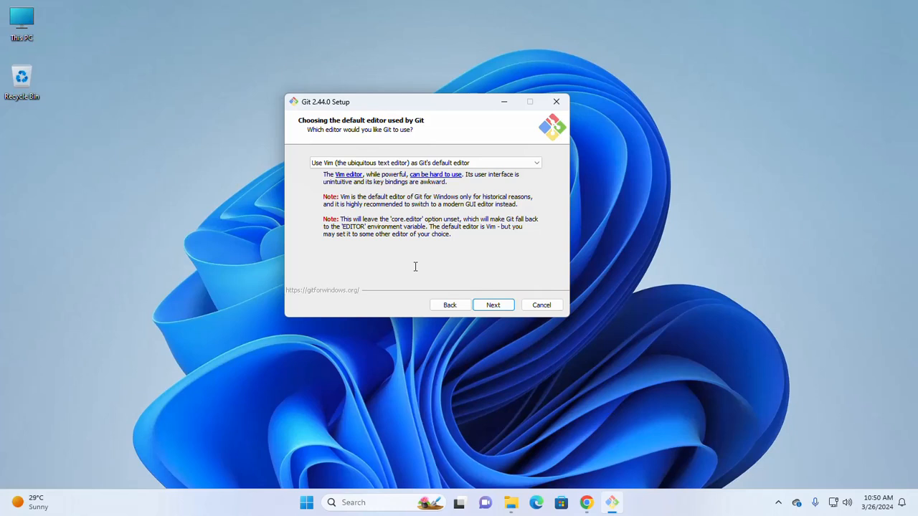
Step: Keep Vim as Git's default editor and let Git decide the initial branch name for new repositories
{"action": "left_click", "coordinate": [535, 162]}
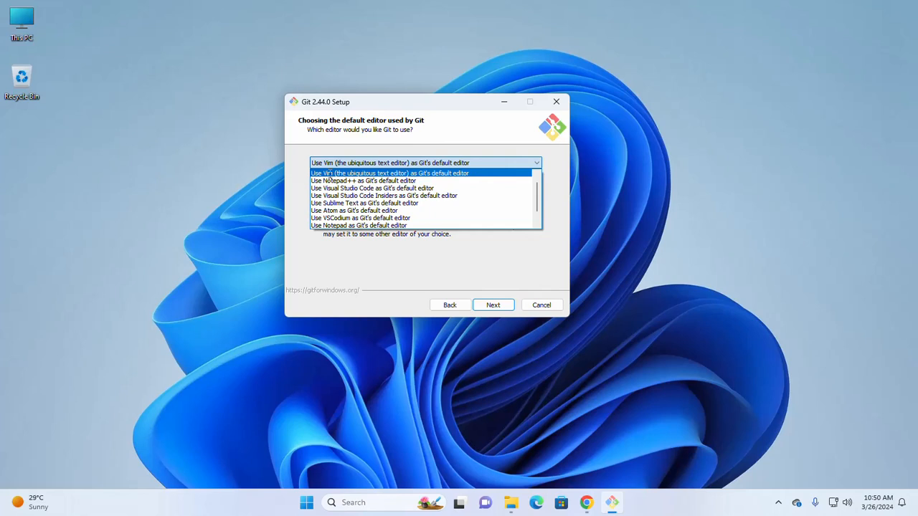
{"action": "left_click", "coordinate": [423, 160]}
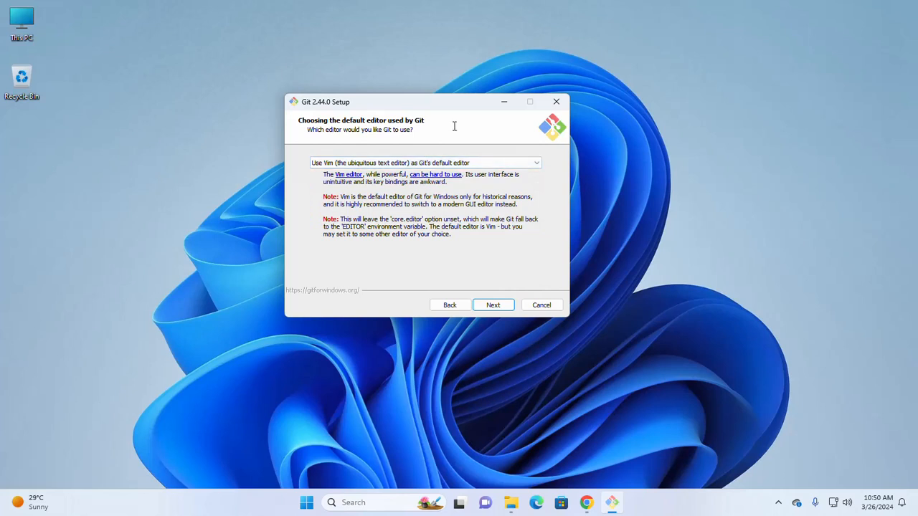
{"action": "left_click", "coordinate": [494, 306]}
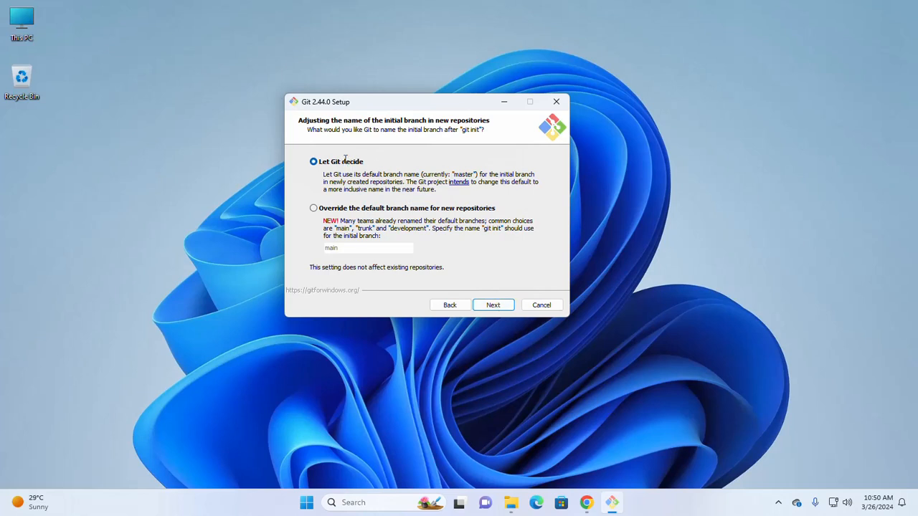
{"action": "left_click", "coordinate": [497, 304]}
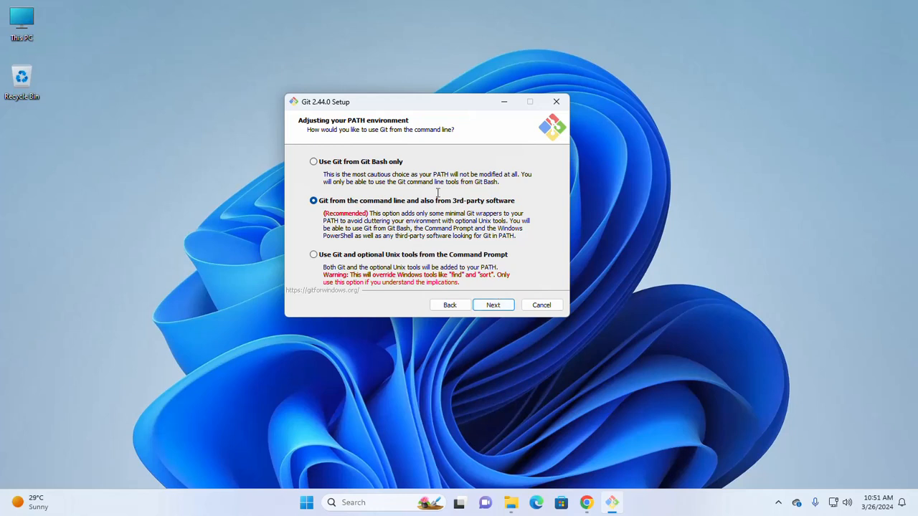
Step: Accept the default PATH option with 3rd-party software access, default SSH setting, OpenSSL library, and Windows-style checkout with Unix-style commit line endings
{"action": "left_click", "coordinate": [496, 305]}
{"action": "left_click", "coordinate": [496, 306]}
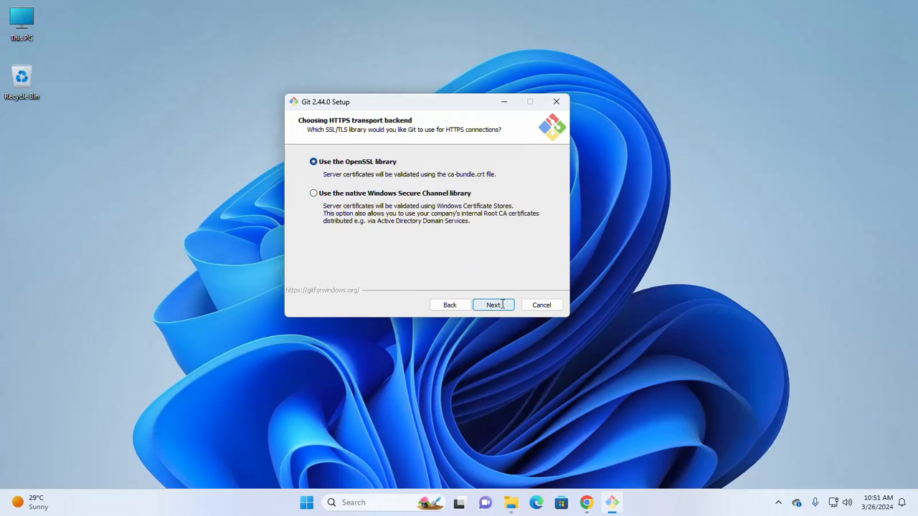
{"action": "left_click", "coordinate": [498, 304]}
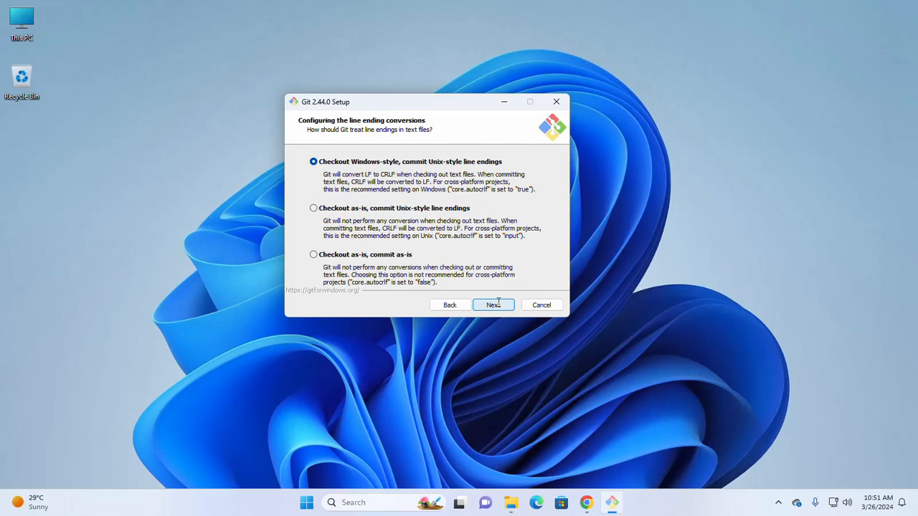
{"action": "left_click", "coordinate": [499, 304]}
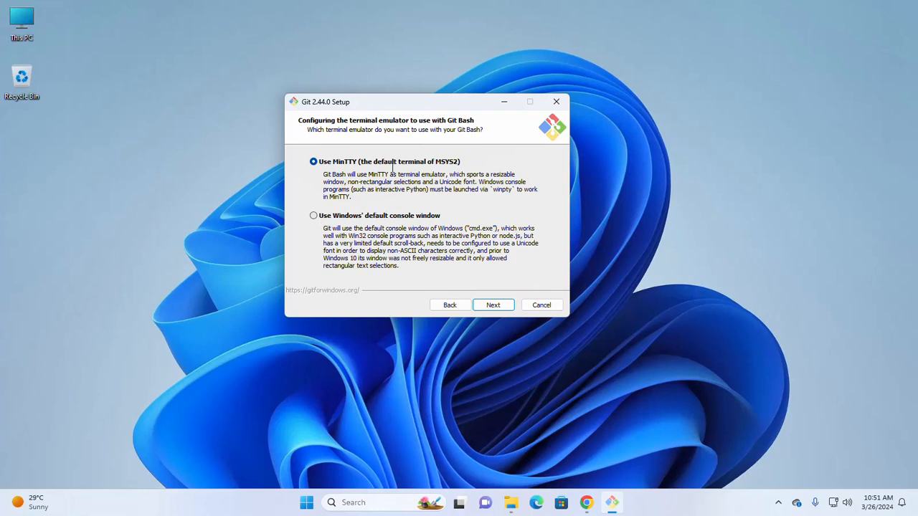
Step: Accept the default MinTTY terminal, fast-forward or merge pull behavior, Git Credential Manager, and file system caching without symbolic links
{"action": "left_click", "coordinate": [497, 305]}
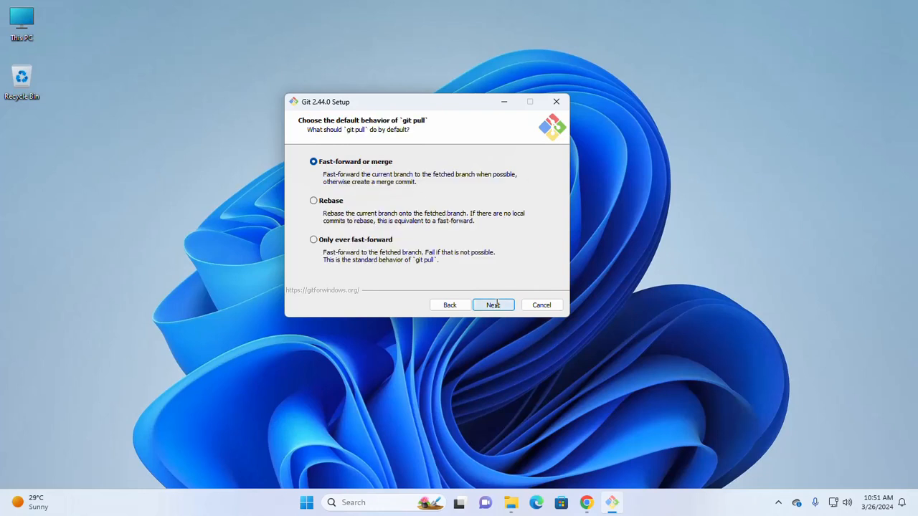
{"action": "left_click", "coordinate": [497, 305]}
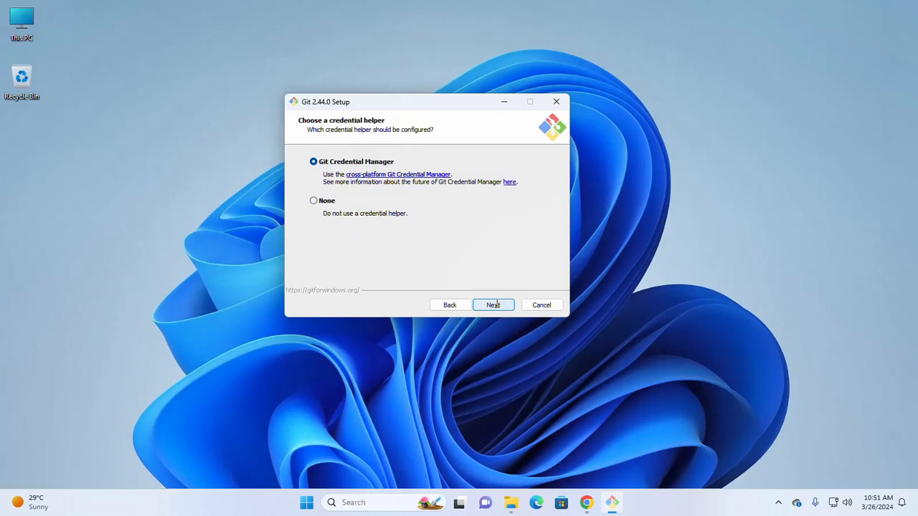
{"action": "left_click", "coordinate": [497, 305]}
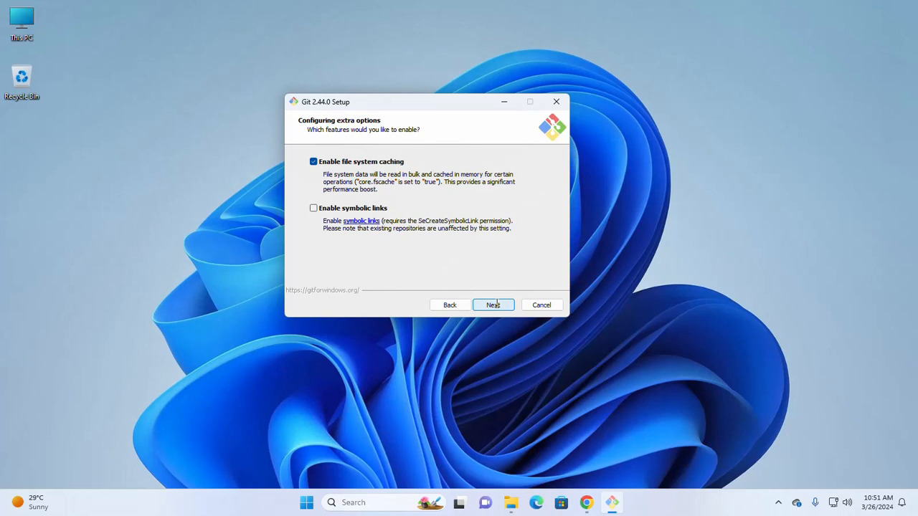
{"action": "left_click", "coordinate": [497, 305]}
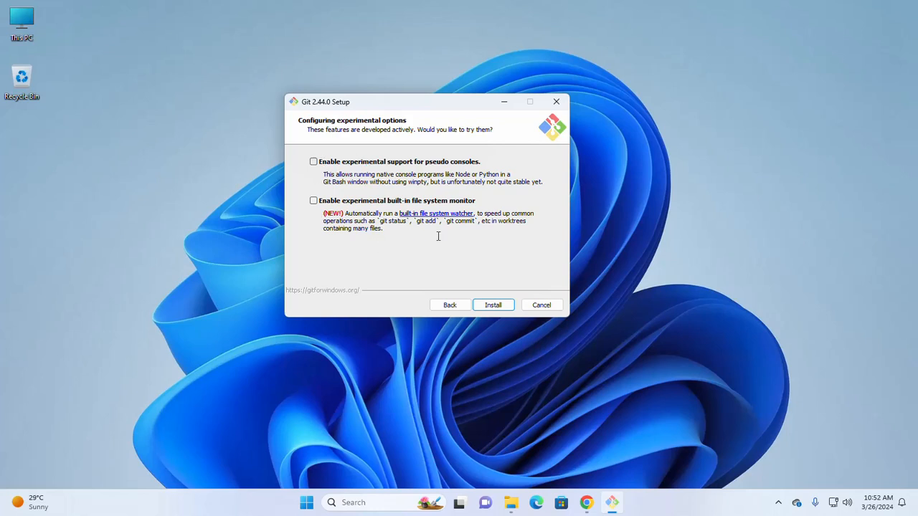
Step: Install Git without the experimental options, and finish the setup with Launch Git Bash enabled
{"action": "left_click", "coordinate": [495, 302]}
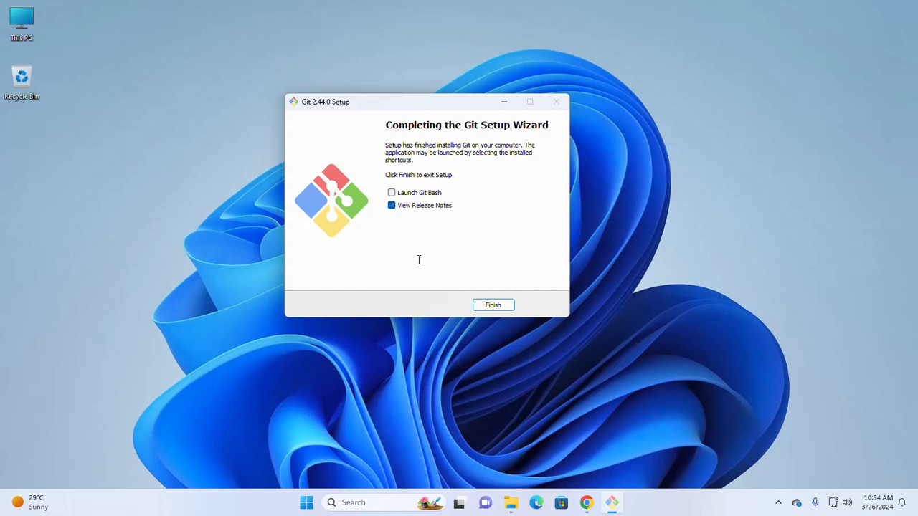
{"action": "left_click", "coordinate": [392, 193]}
{"action": "left_click", "coordinate": [493, 306]}
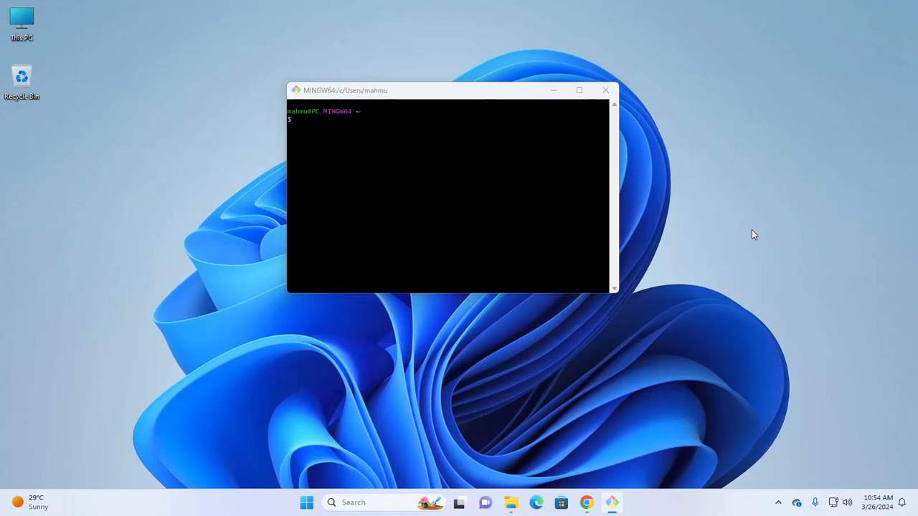
Step: Run git --version in a maximized Git Bash window and examine the reported version
{"action": "left_click", "coordinate": [390, 136]}
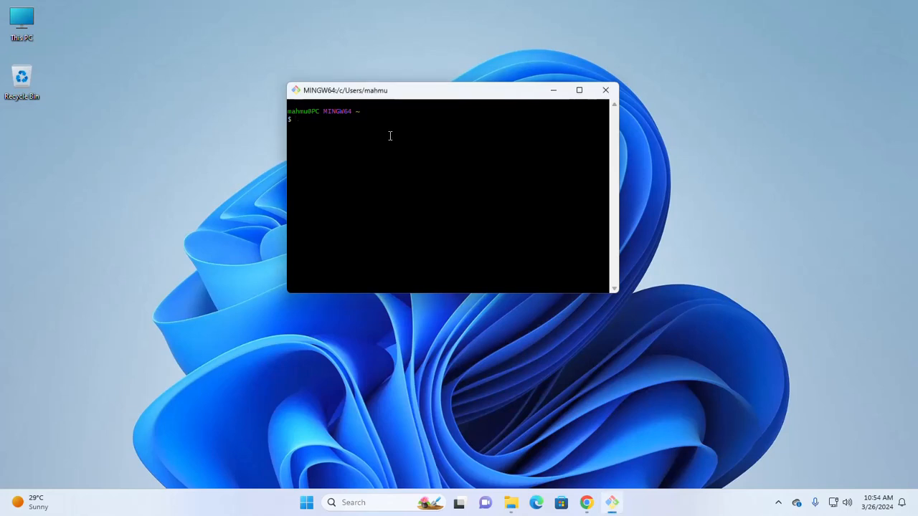
{"action": "type", "text": "git --version"}
{"action": "left_click", "coordinate": [582, 91]}
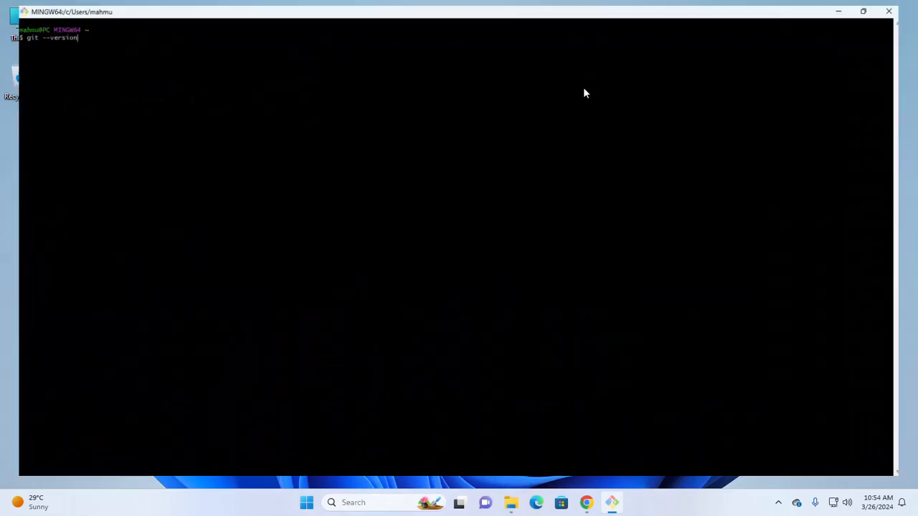
{"action": "key", "text": "Return"}
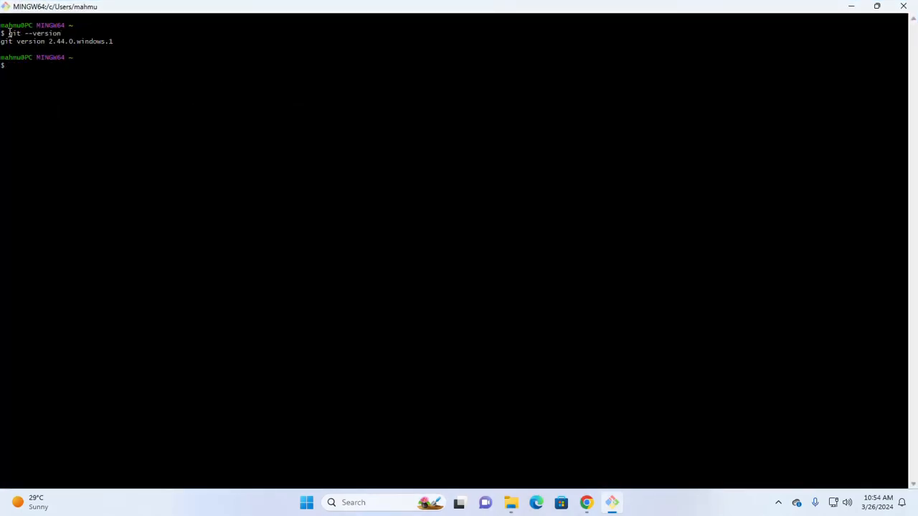
{"action": "left_click_drag", "start_coordinate": [9, 33], "coordinate": [58, 27]}
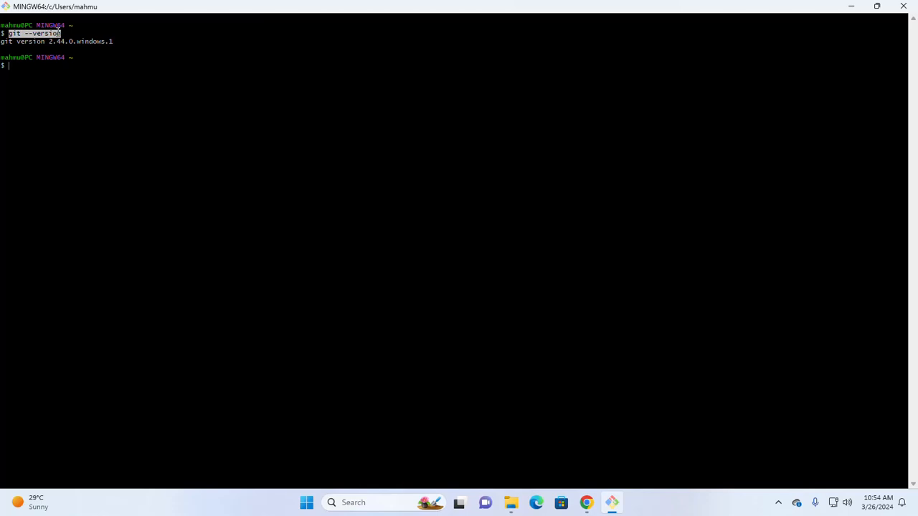
{"action": "left_click", "coordinate": [76, 32]}
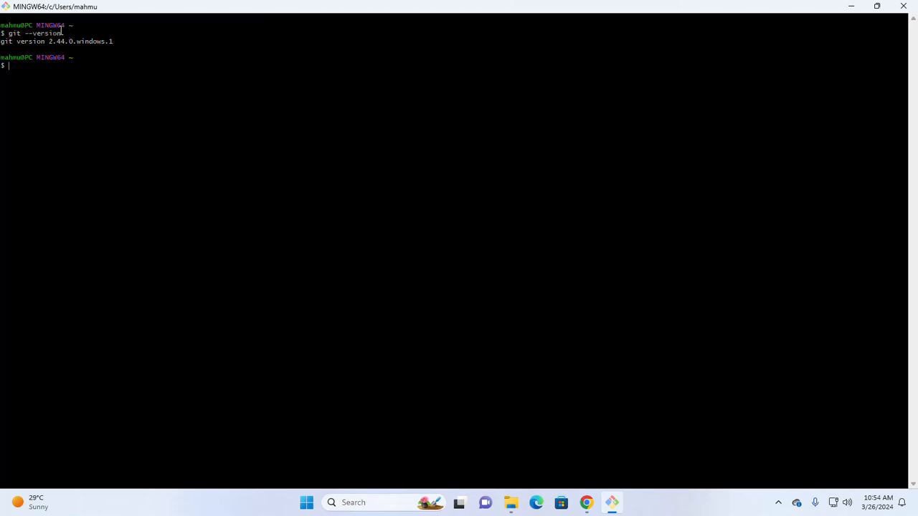
{"action": "left_click_drag", "start_coordinate": [2, 41], "coordinate": [129, 41]}
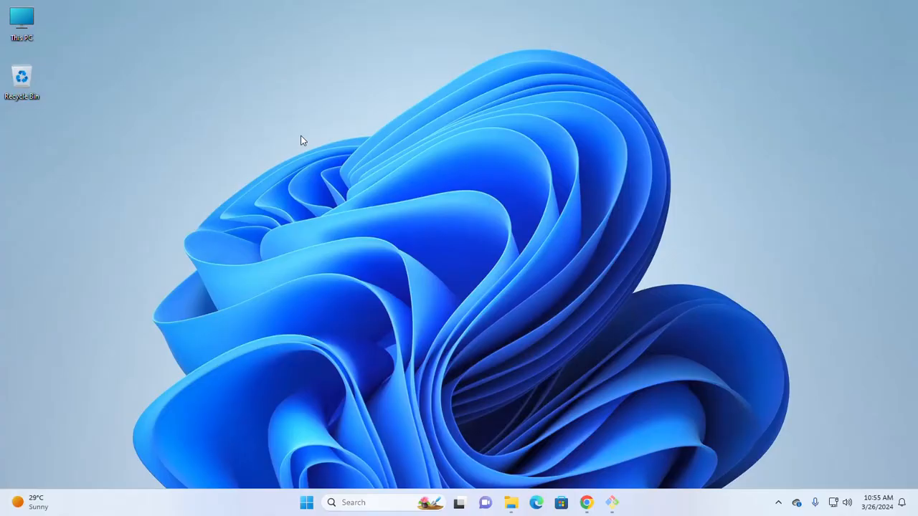